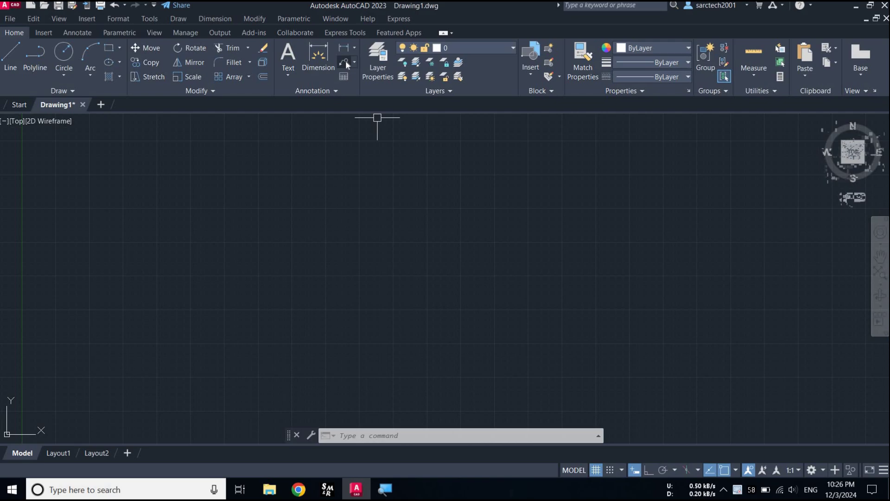
Draw a diagonal multileader with no text
{"action": "left_click", "coordinate": [345, 61]}
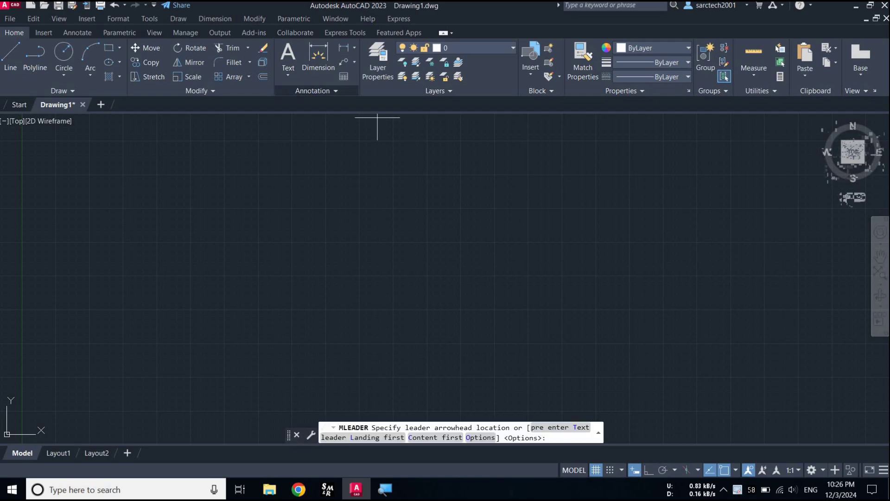
{"action": "left_click", "coordinate": [309, 260]}
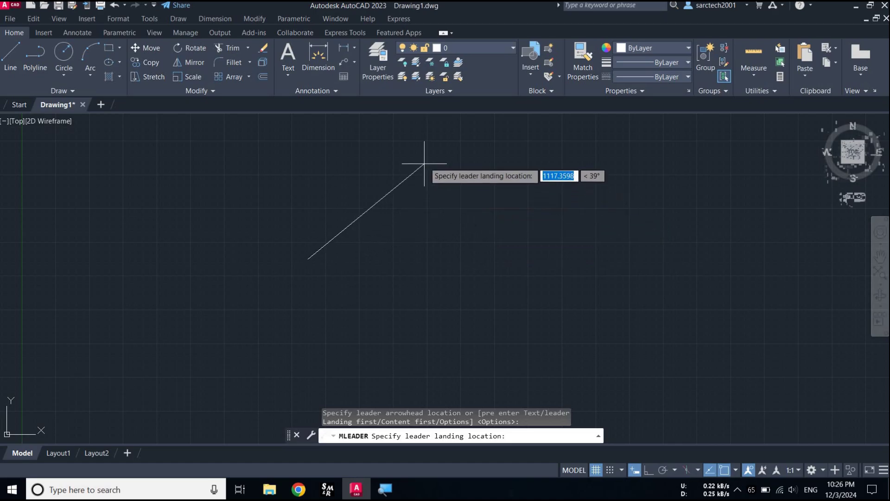
{"action": "left_click", "coordinate": [452, 160]}
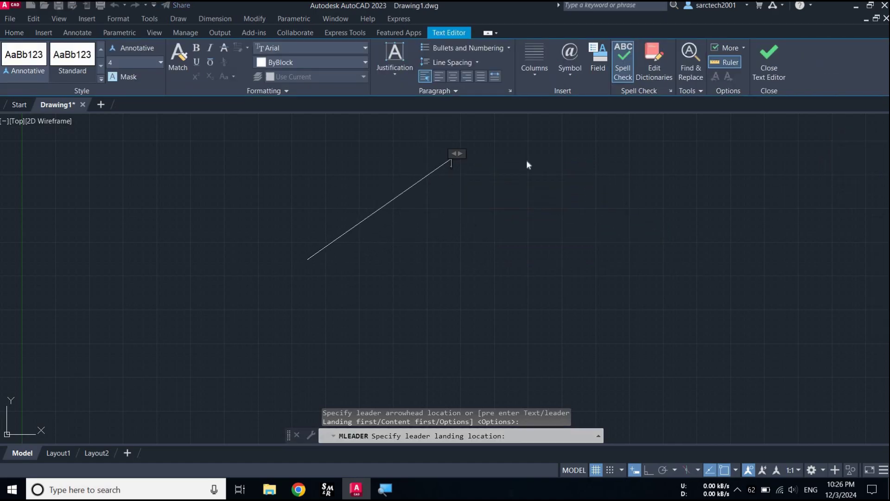
{"action": "left_click", "coordinate": [526, 160]}
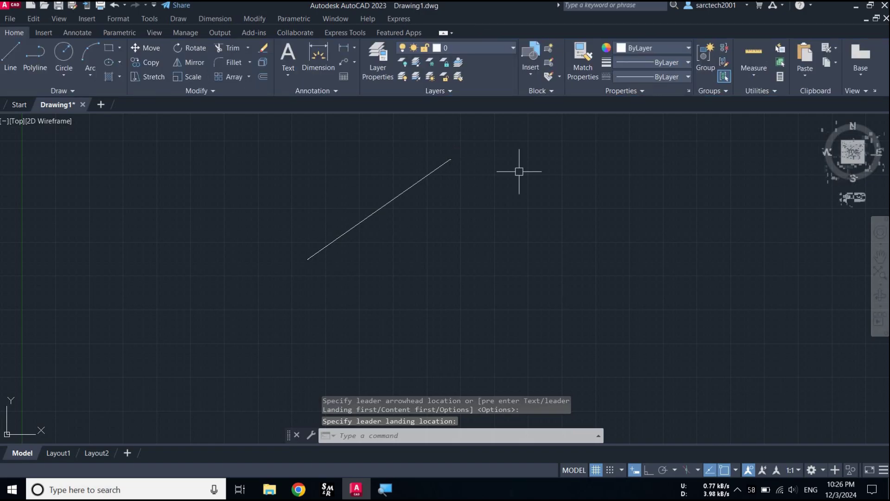
Draw a horizontal multileader below it with Ortho on, labelled 'Arrow'
{"action": "left_click", "coordinate": [343, 62]}
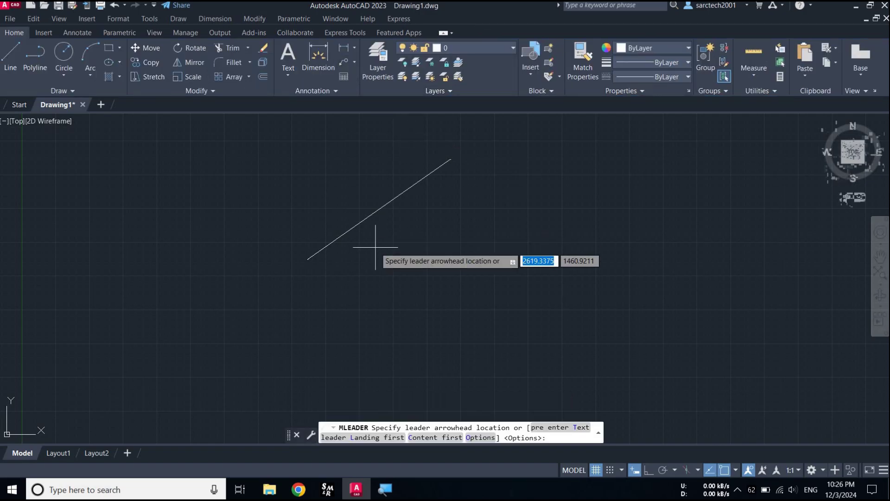
{"action": "left_click", "coordinate": [309, 276]}
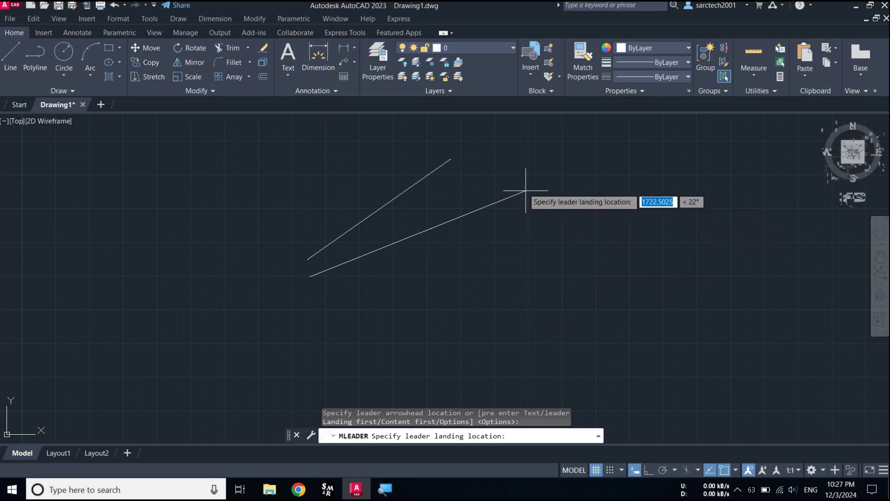
{"action": "key", "text": "F8"}
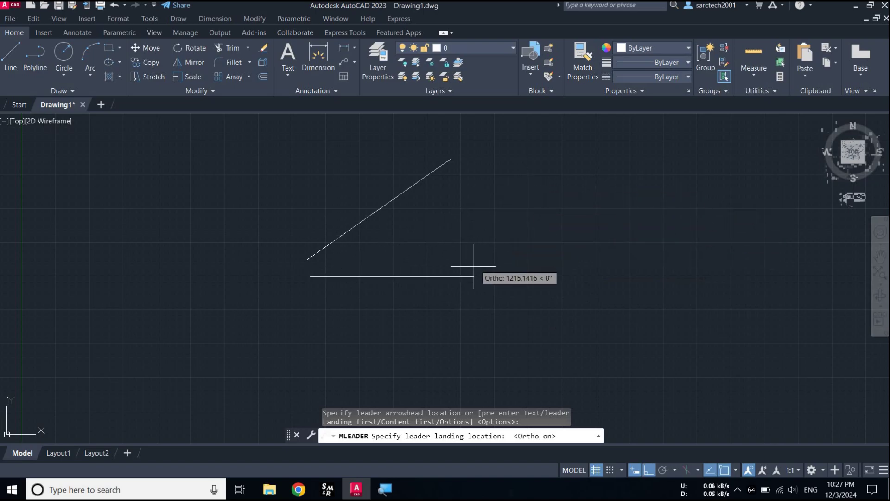
{"action": "left_click", "coordinate": [466, 272]}
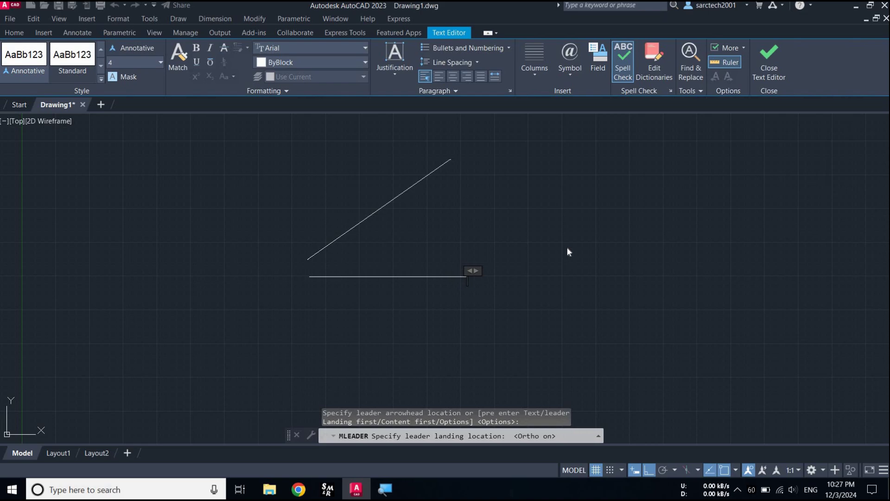
{"action": "type", "text": "Ar"}
{"action": "type", "text": "ro"}
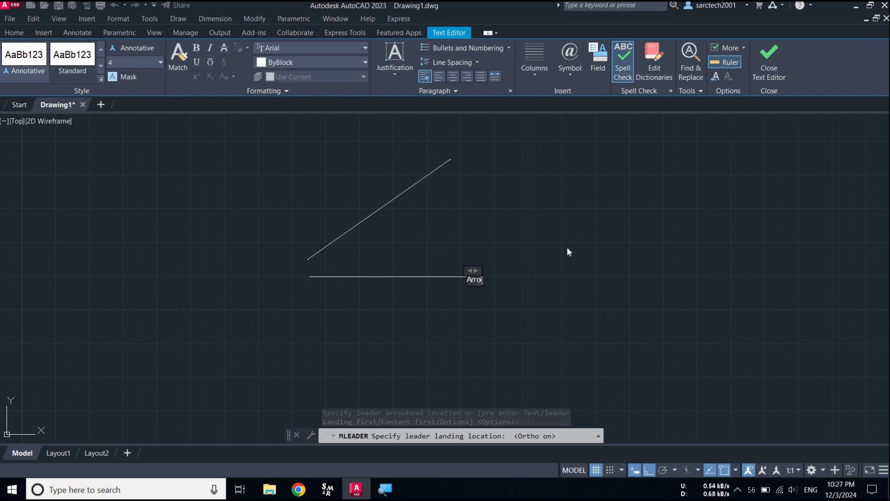
{"action": "type", "text": "w"}
{"action": "key", "text": "Escape"}
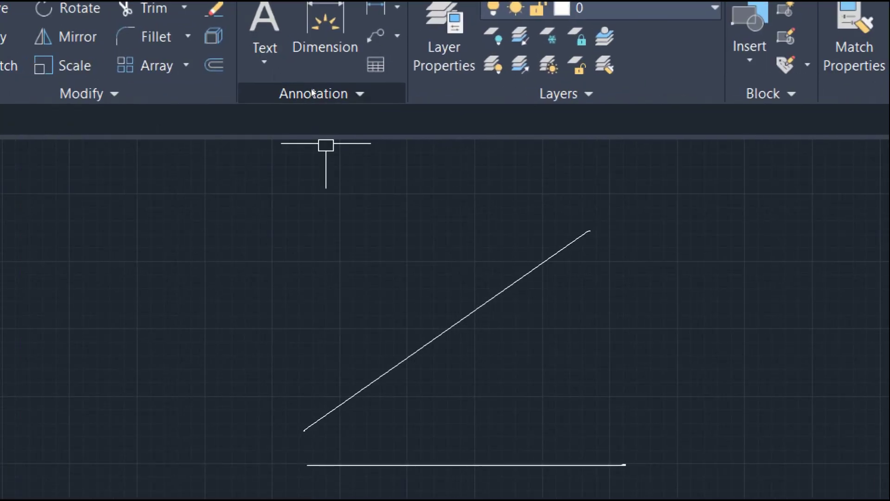
Give the Standard multileader style a Leader Structure scale of 15
{"action": "left_click", "coordinate": [313, 92]}
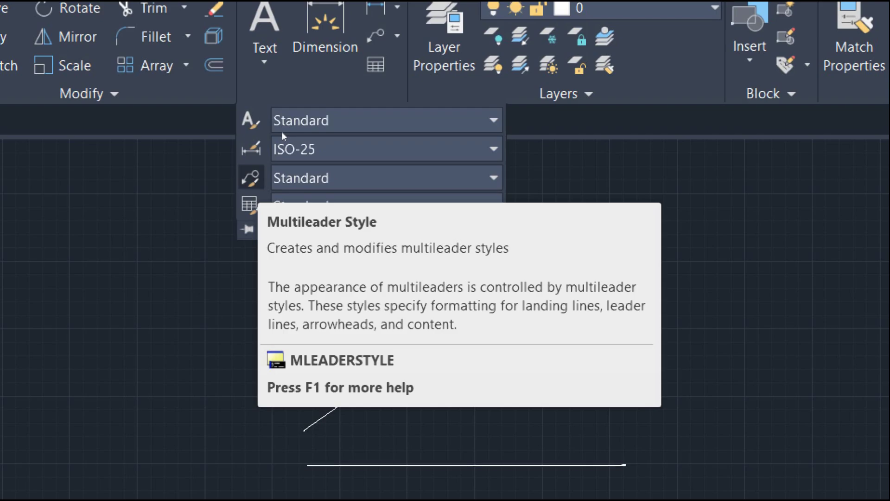
{"action": "left_click", "coordinate": [250, 178]}
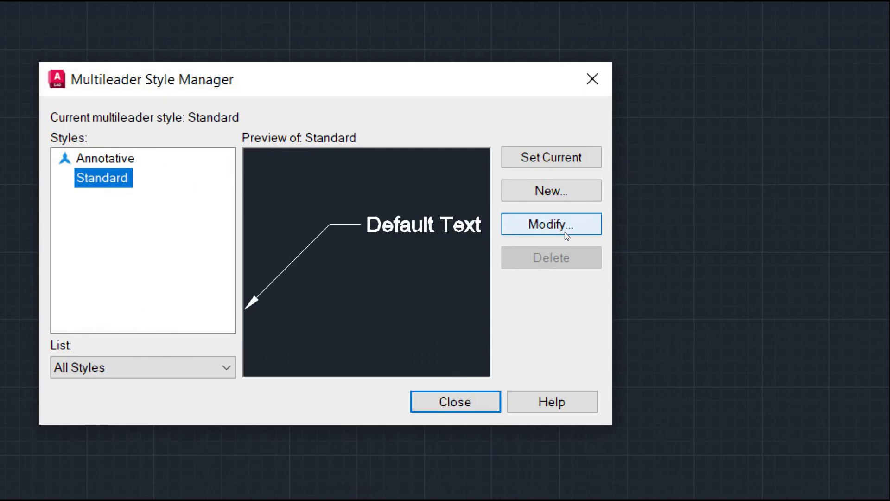
{"action": "left_click", "coordinate": [564, 233]}
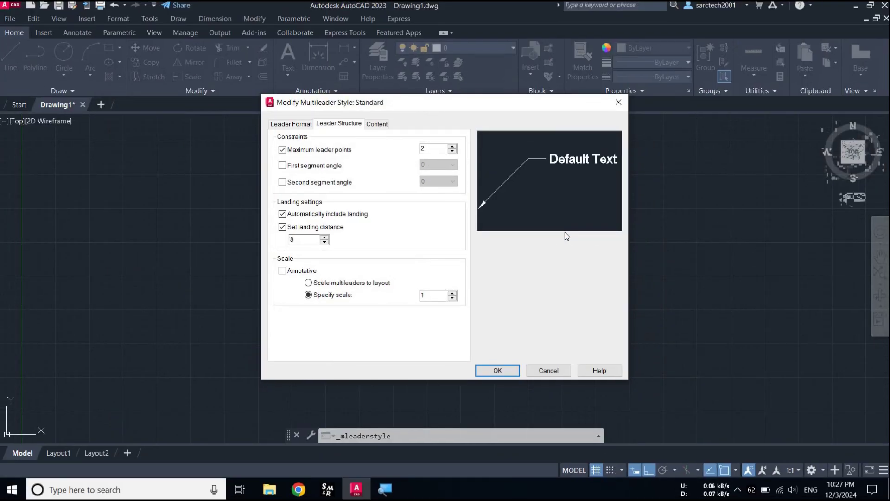
{"action": "left_click", "coordinate": [300, 125]}
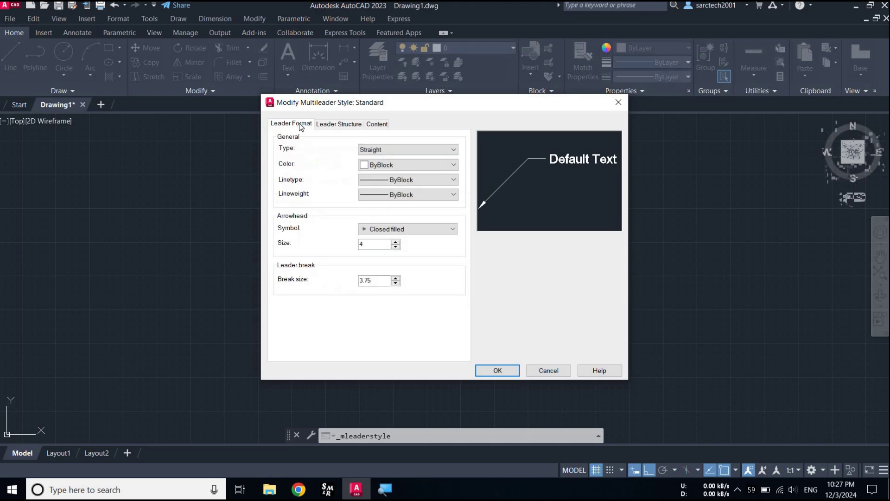
{"action": "left_click", "coordinate": [331, 129]}
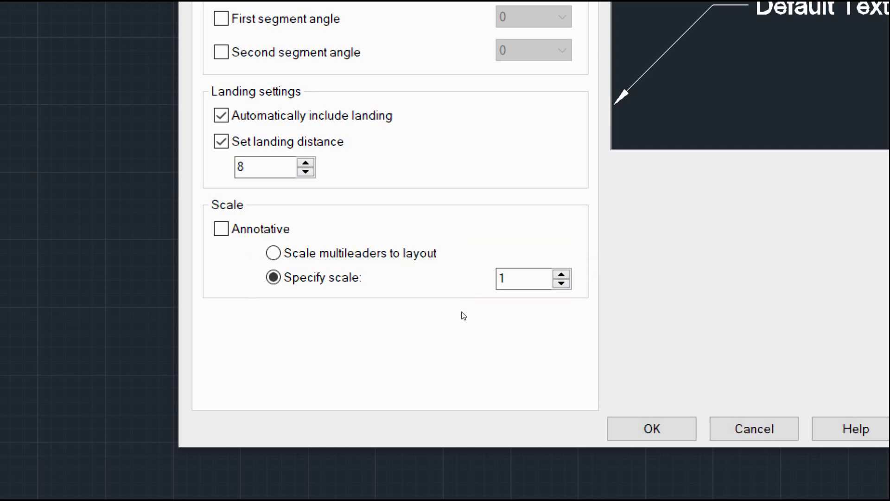
{"action": "key", "text": "Tab"}
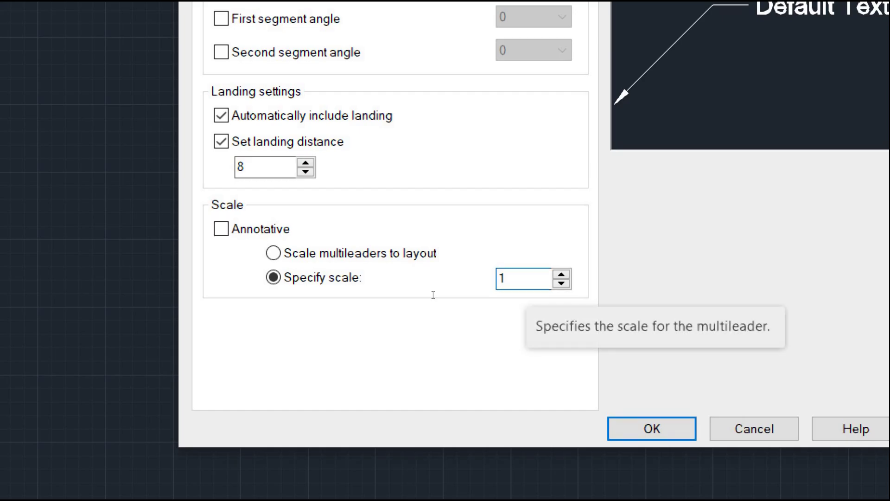
{"action": "type", "text": "5"}
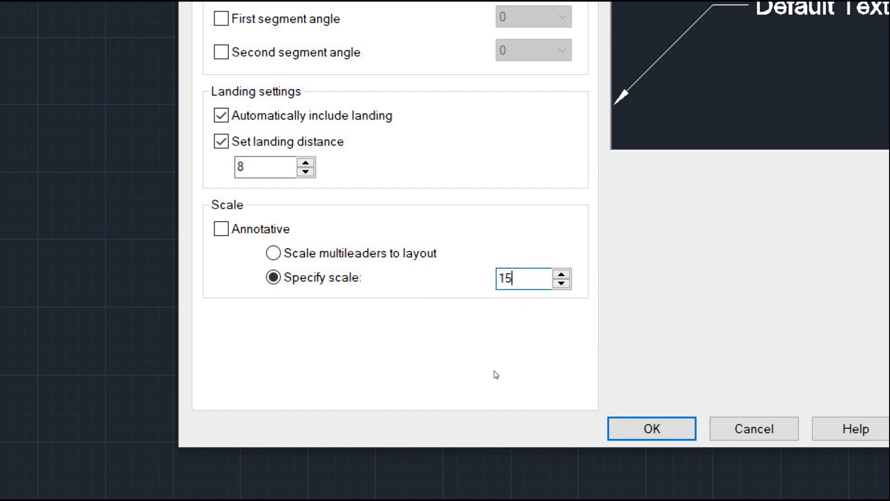
{"action": "key", "text": "Return"}
{"action": "key", "text": "Tab"}
{"action": "key", "text": "Return"}
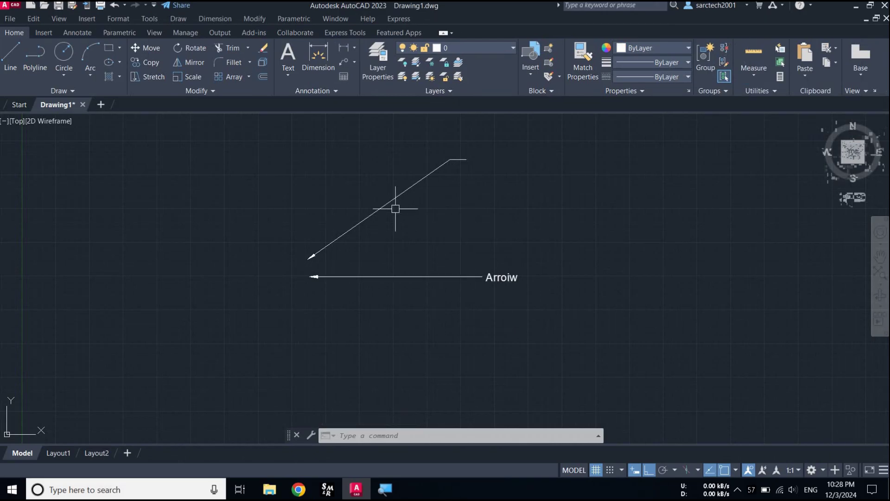
Change the Standard multileader style's scale from 15 to 25
{"action": "left_click", "coordinate": [317, 91]}
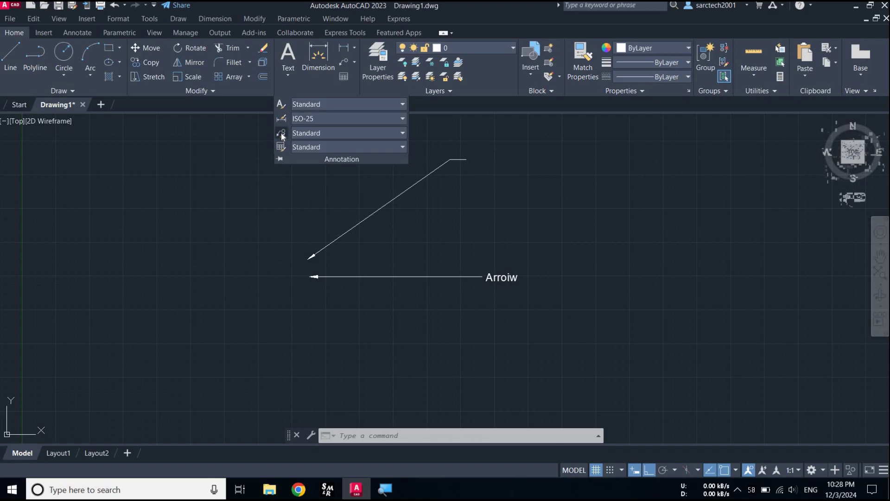
{"action": "left_click", "coordinate": [282, 135]}
{"action": "left_click", "coordinate": [554, 228]}
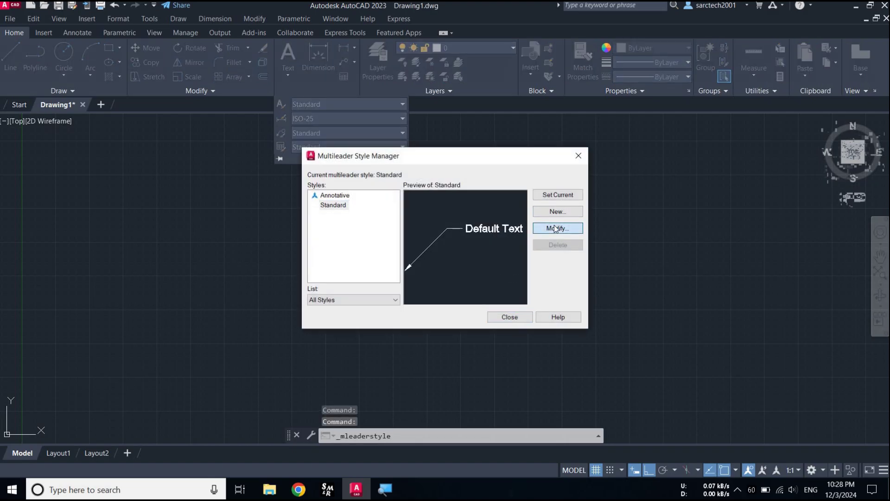
{"action": "left_click_drag", "start_coordinate": [434, 296], "coordinate": [403, 300]}
{"action": "type", "text": "25"}
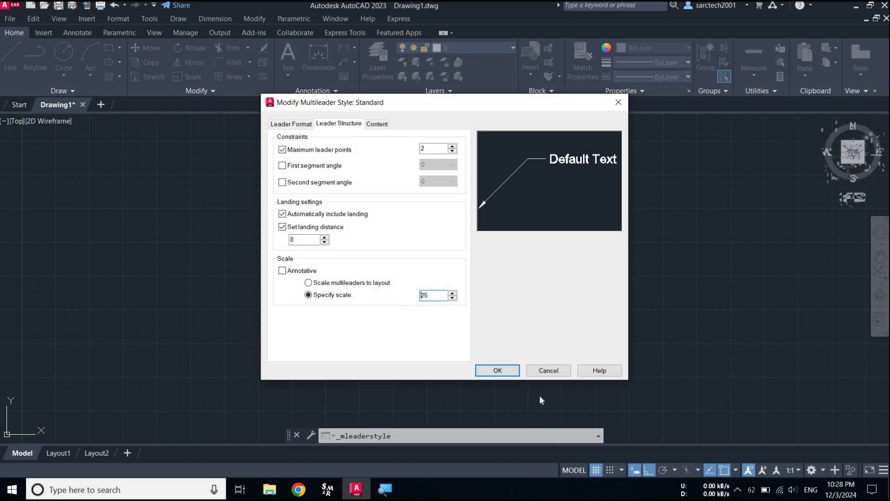
{"action": "left_click", "coordinate": [510, 370]}
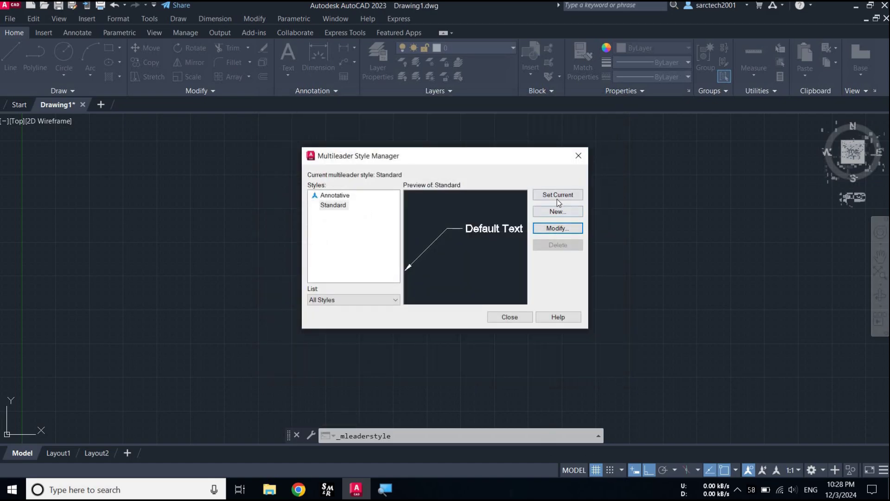
{"action": "left_click", "coordinate": [510, 317]}
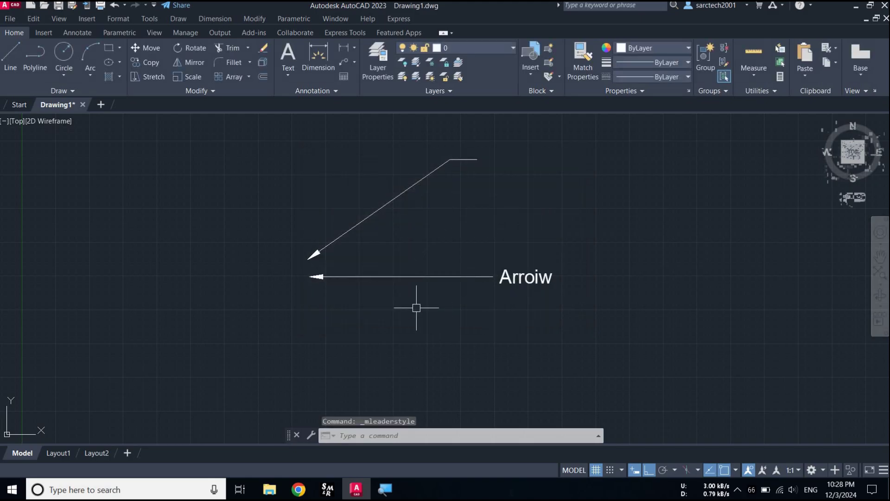
Delete the stray 'i' so the horizontal leader's label reads 'Arrow'
{"action": "double_click", "coordinate": [500, 278]}
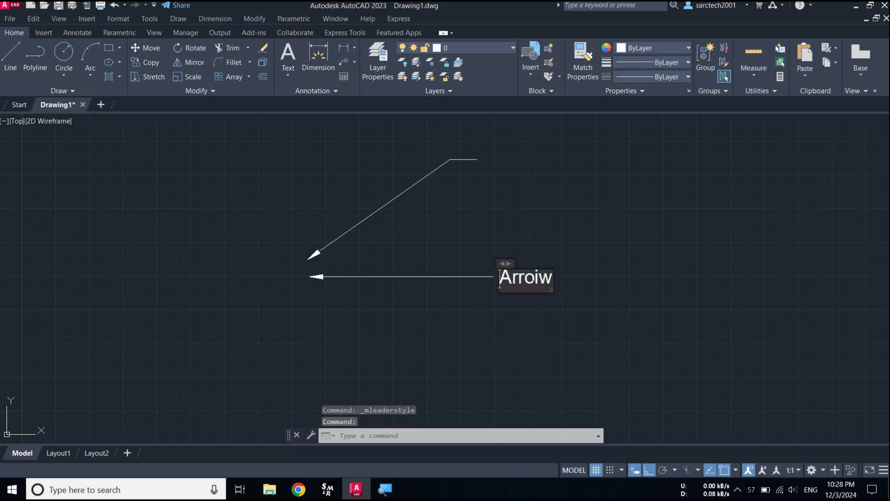
{"action": "key", "text": "BackSpace"}
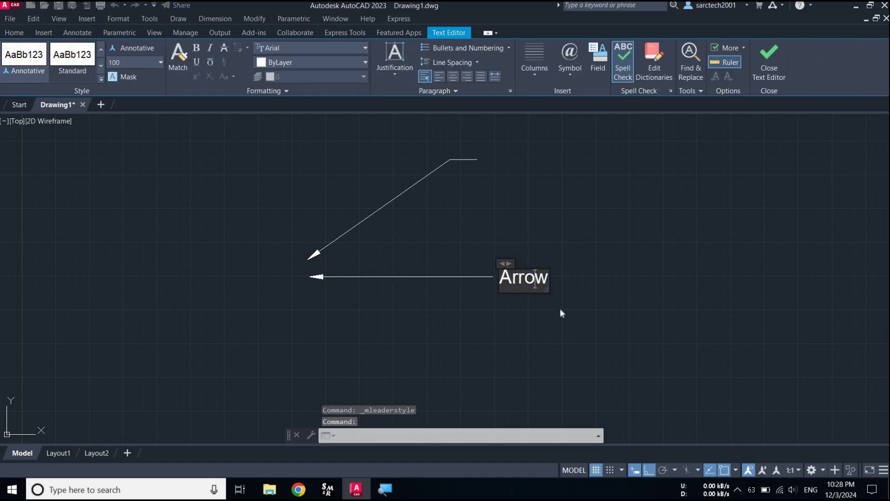
{"action": "left_click", "coordinate": [562, 316]}
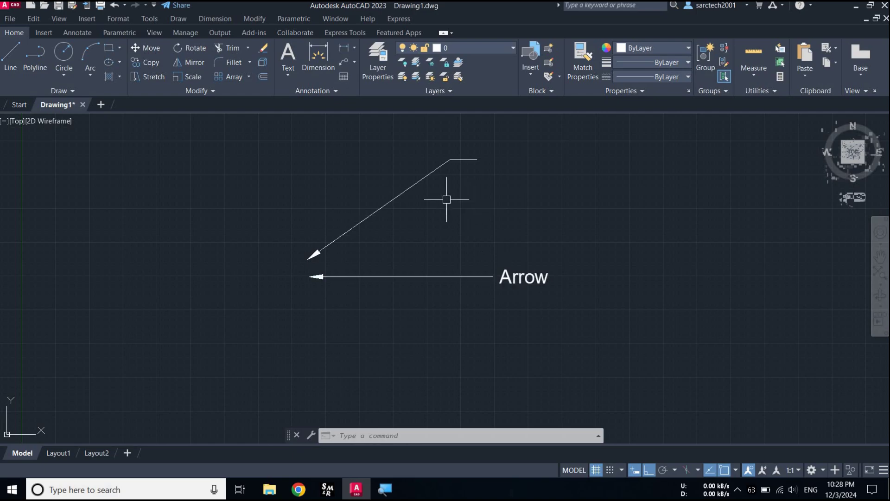
{"action": "left_click", "coordinate": [425, 178]}
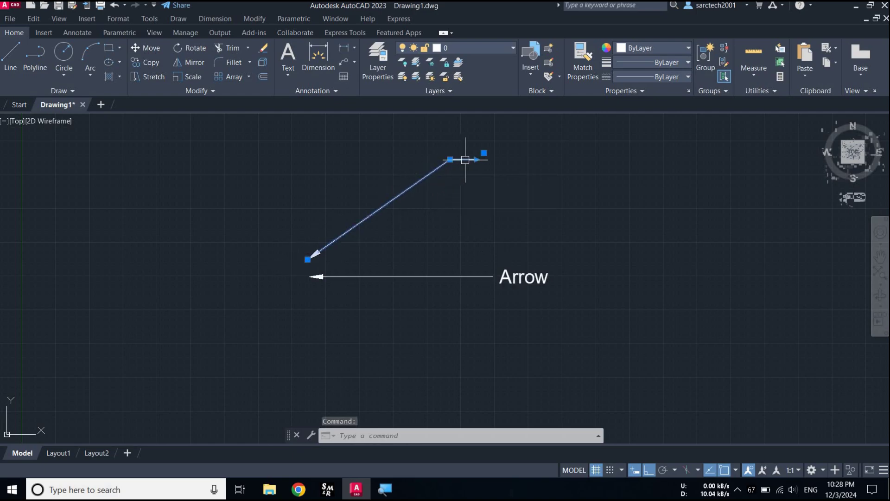
Draw another textless diagonal multileader above the 'Arrow' leader, with Ortho off
{"action": "key", "text": "Escape"}
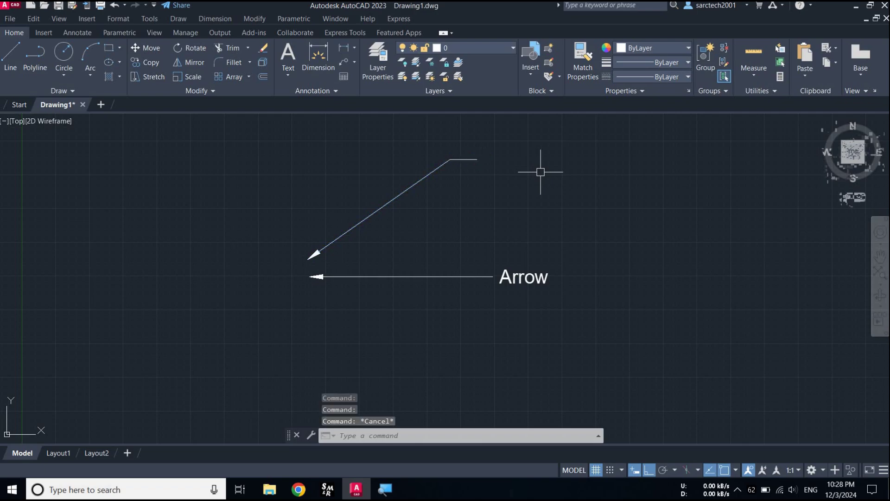
{"action": "left_click", "coordinate": [343, 65]}
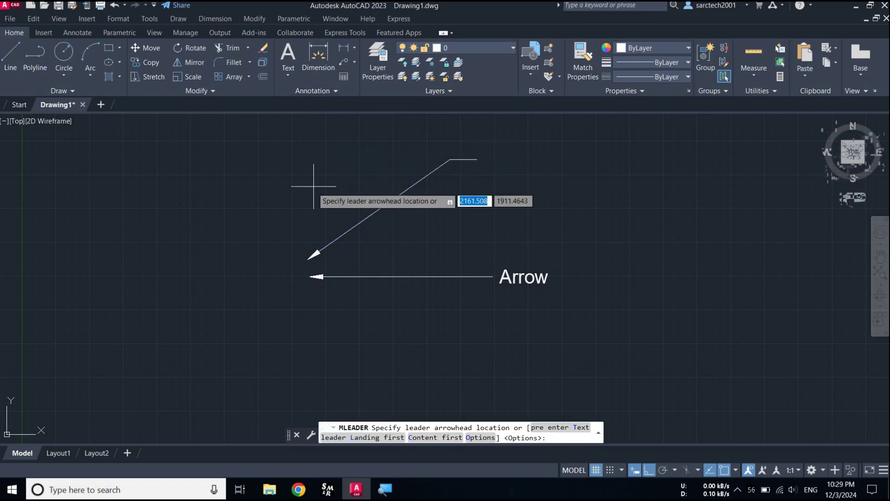
{"action": "left_click", "coordinate": [287, 241]}
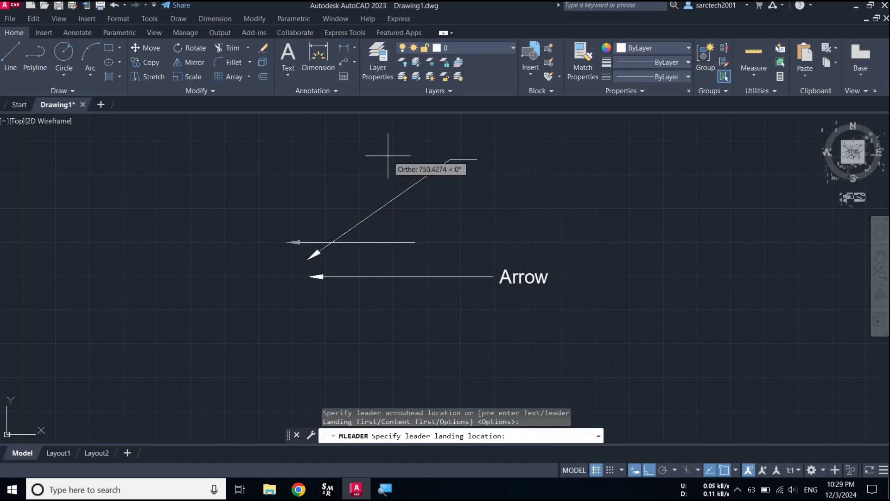
{"action": "key", "text": "F8"}
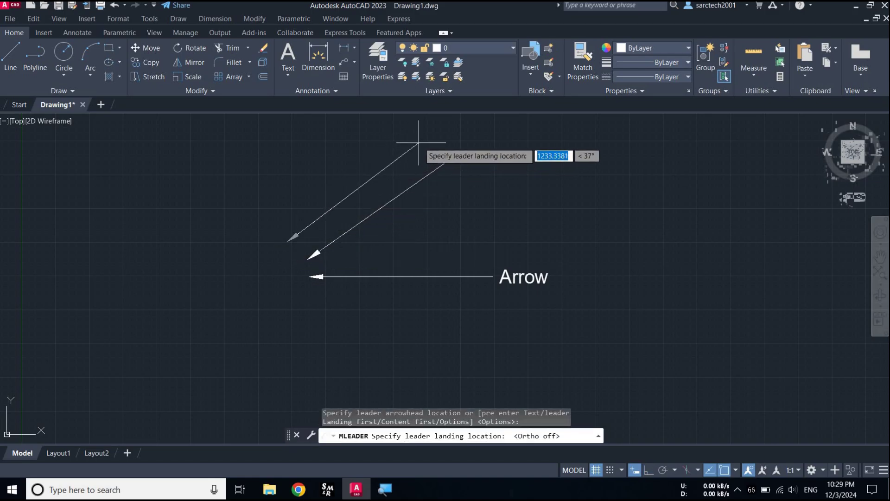
{"action": "left_click", "coordinate": [428, 137]}
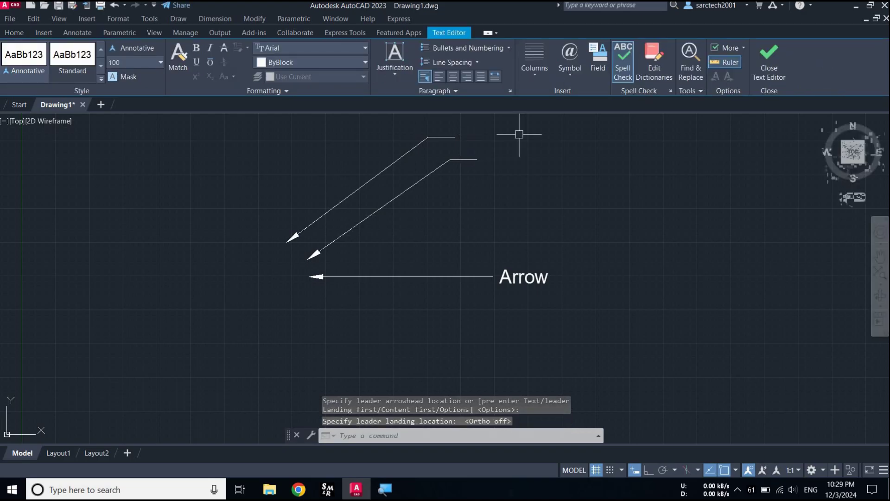
{"action": "left_click", "coordinate": [519, 134]}
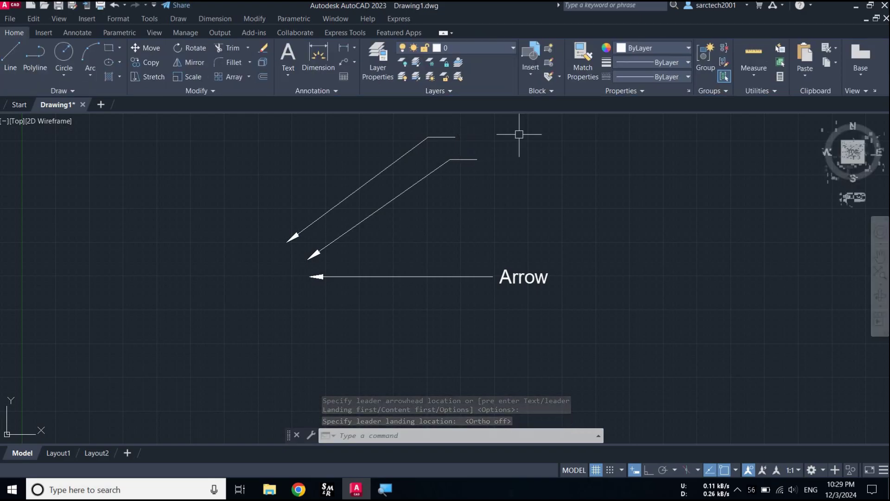
{"action": "scroll", "coordinate": [462, 125], "scroll_direction": "up", "scroll_amount": 4}
Explode the upper diagonal multileader with the X command
{"action": "left_click", "coordinate": [398, 153]}
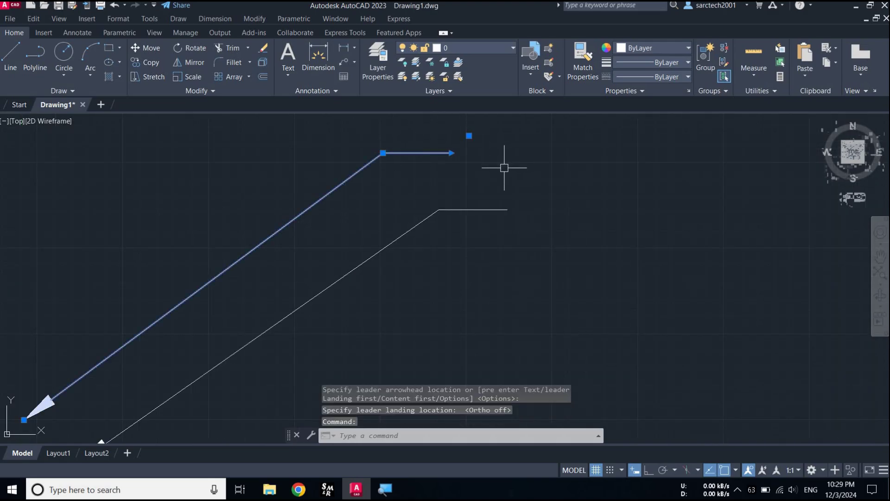
{"action": "type", "text": "x"}
{"action": "key", "text": "Return"}
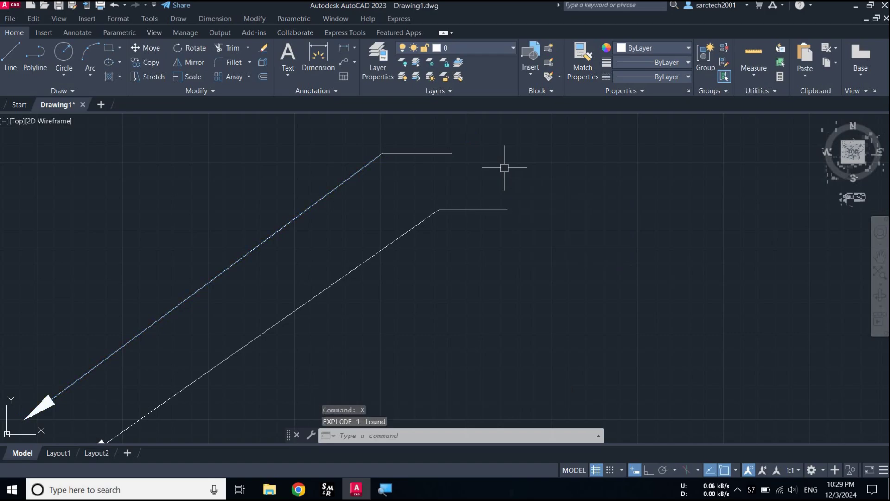
{"action": "scroll", "coordinate": [504, 168], "scroll_direction": "down", "scroll_amount": 2}
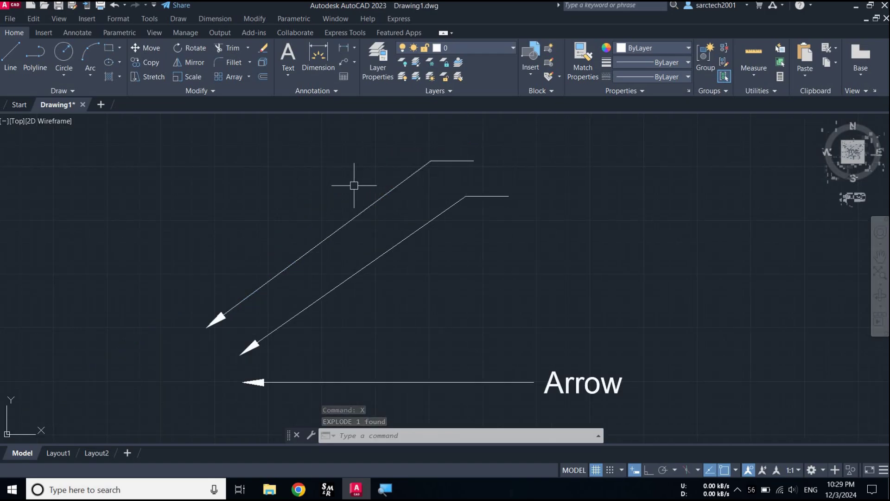
Delete the exploded leader's short horizontal landing line
{"action": "left_click", "coordinate": [452, 161]}
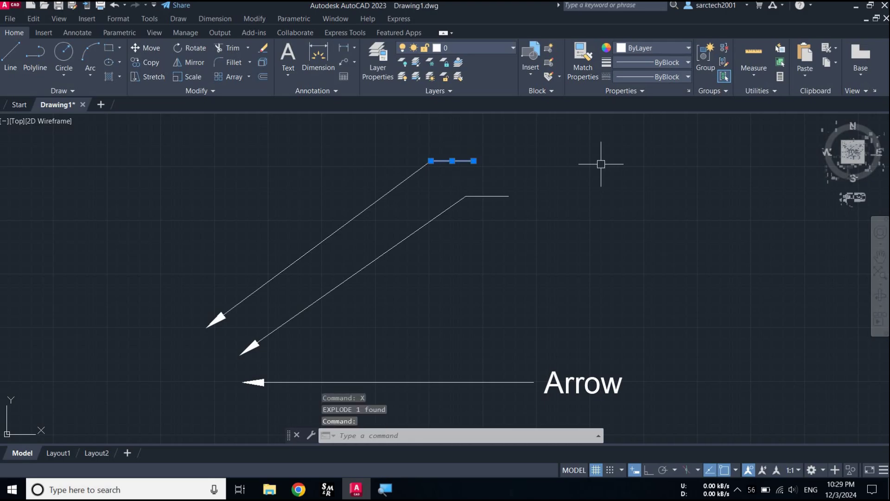
{"action": "key", "text": "Delete"}
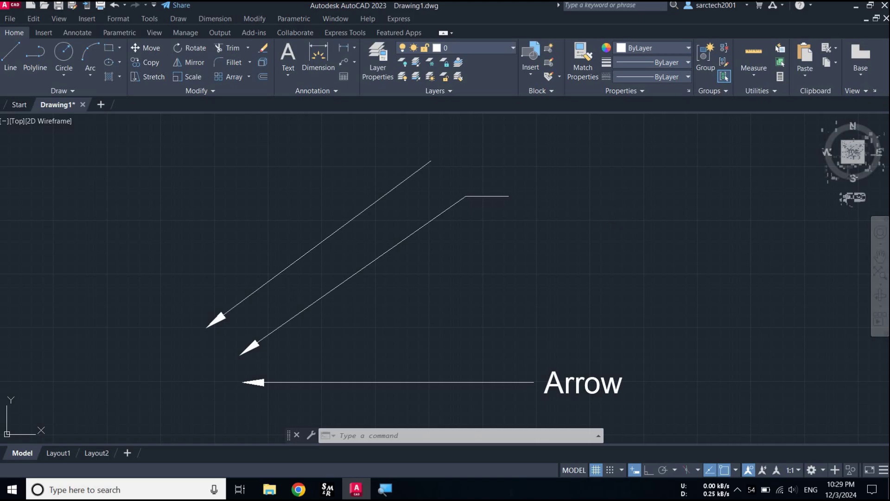
{"action": "scroll", "coordinate": [610, 218], "scroll_direction": "down", "scroll_amount": 2}
{"action": "scroll", "coordinate": [610, 218], "scroll_direction": "down", "scroll_amount": 2}
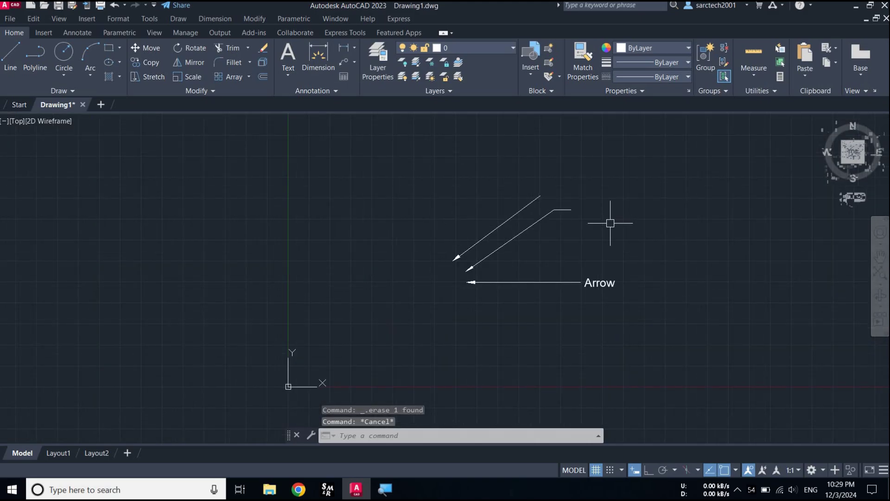
{"action": "scroll", "coordinate": [606, 254], "scroll_direction": "up", "scroll_amount": 2}
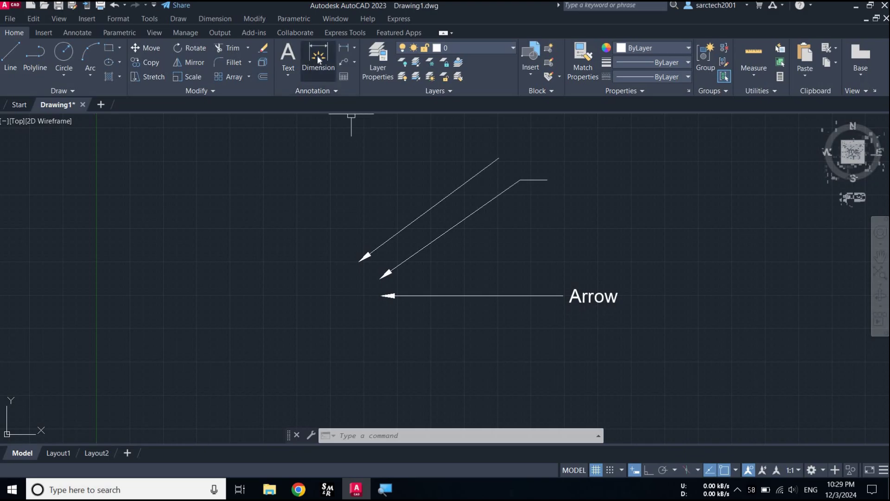
Start a new multileader and set its leader type to spline in Options
{"action": "left_click", "coordinate": [344, 64]}
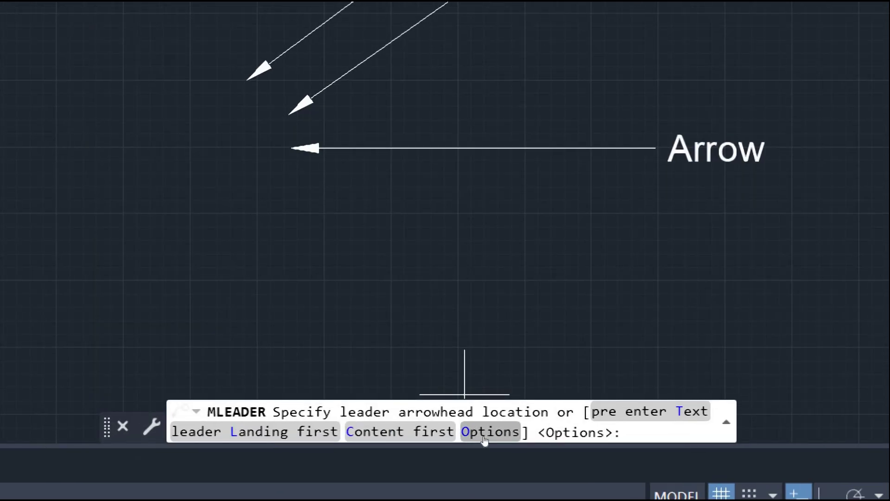
{"action": "left_click", "coordinate": [479, 435]}
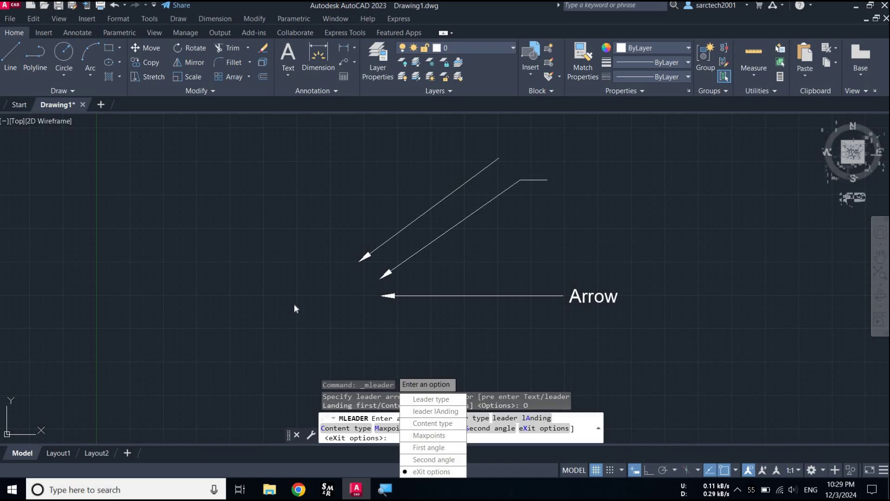
{"action": "right_click", "coordinate": [273, 252]}
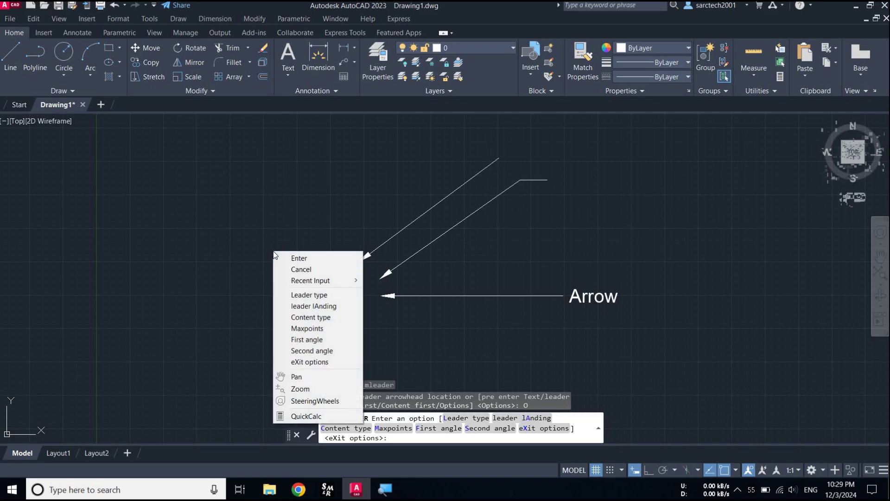
{"action": "left_click", "coordinate": [240, 230]}
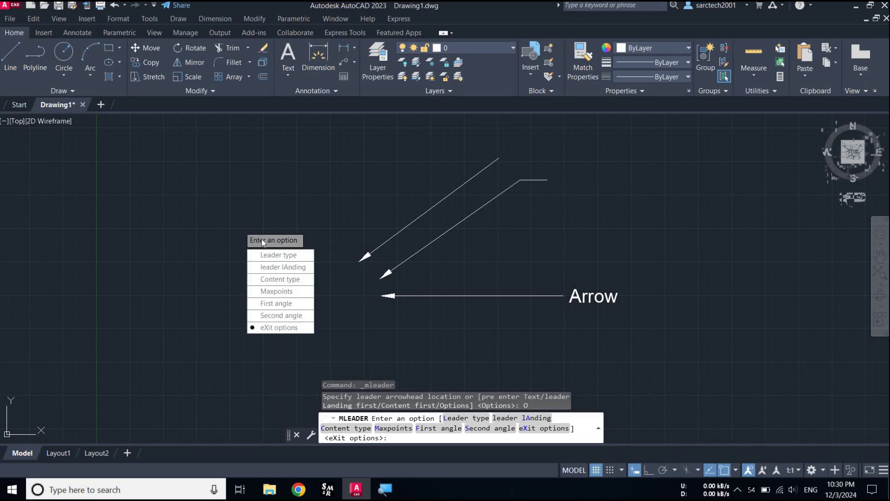
{"action": "left_click", "coordinate": [285, 257]}
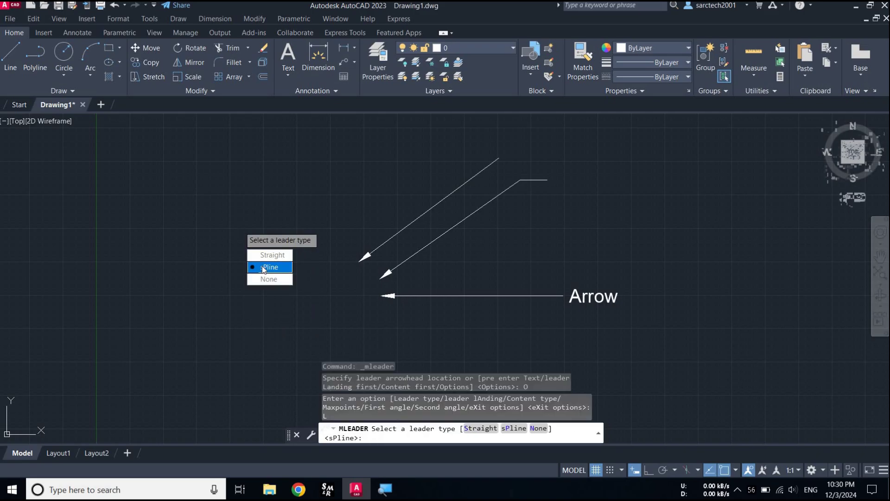
{"action": "left_click", "coordinate": [263, 269]}
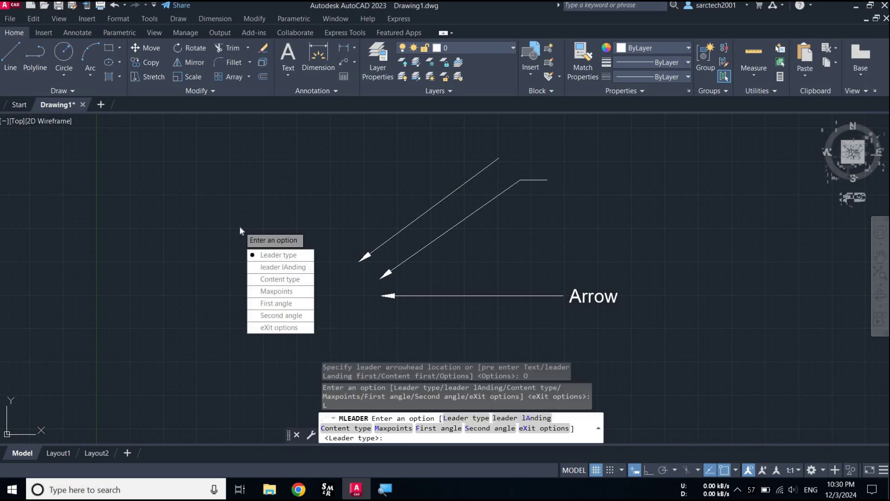
{"action": "left_click", "coordinate": [270, 328]}
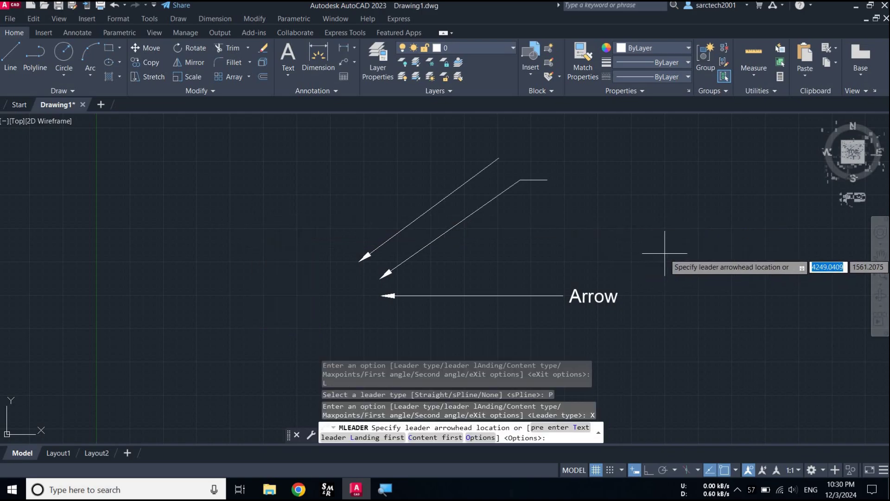
Place the spline leader right of the others, landing up-right, labelled 'Arrow'
{"action": "left_click", "coordinate": [667, 268]}
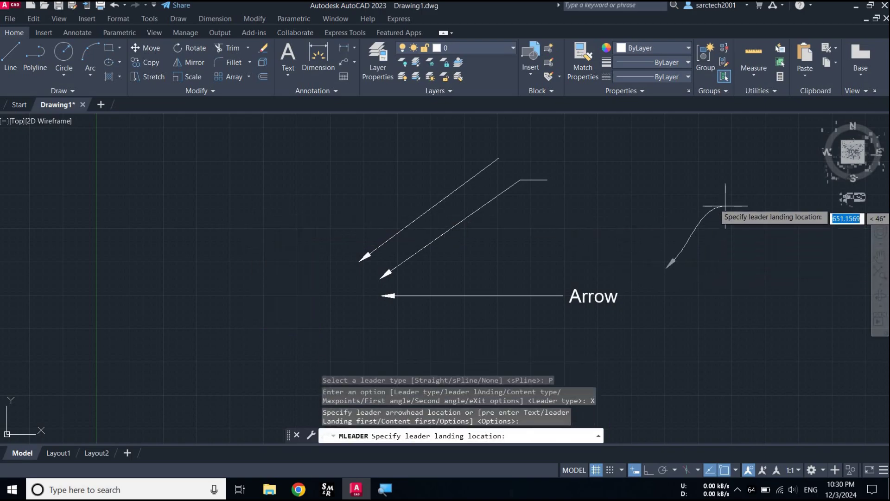
{"action": "left_click", "coordinate": [743, 162]}
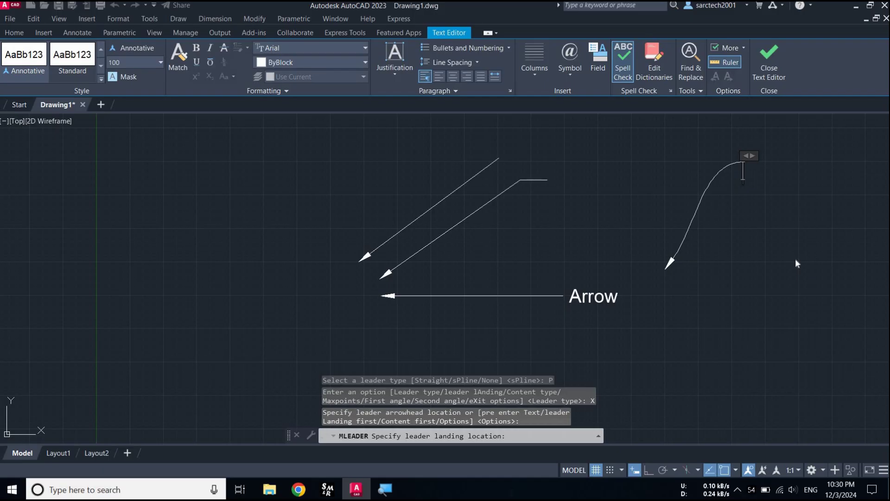
{"action": "type", "text": "Aro"}
{"action": "key", "text": "BackSpace"}
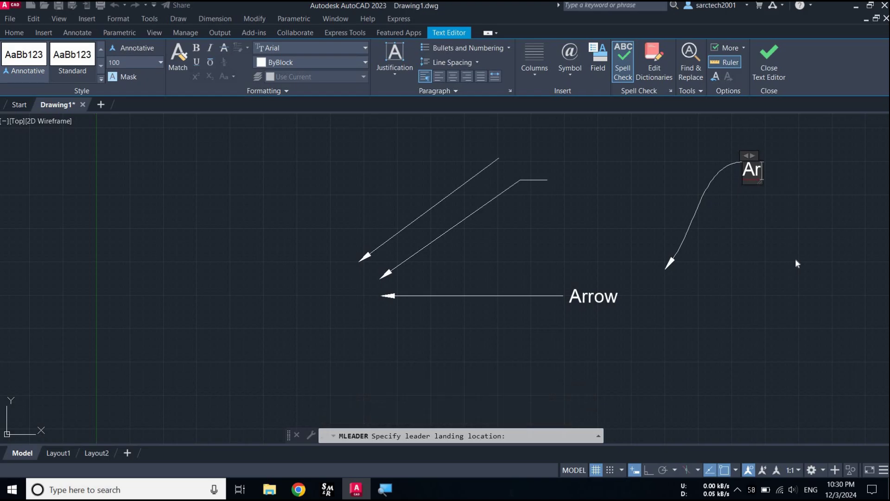
{"action": "type", "text": "row"}
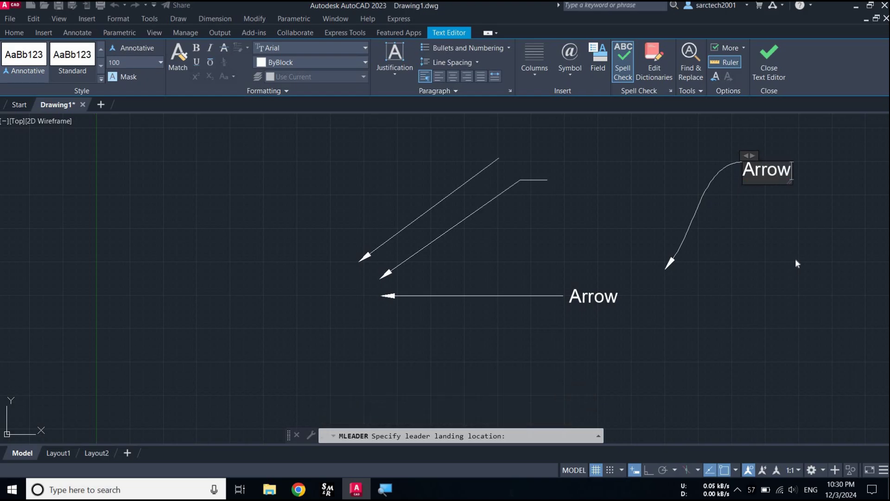
{"action": "left_click", "coordinate": [796, 260]}
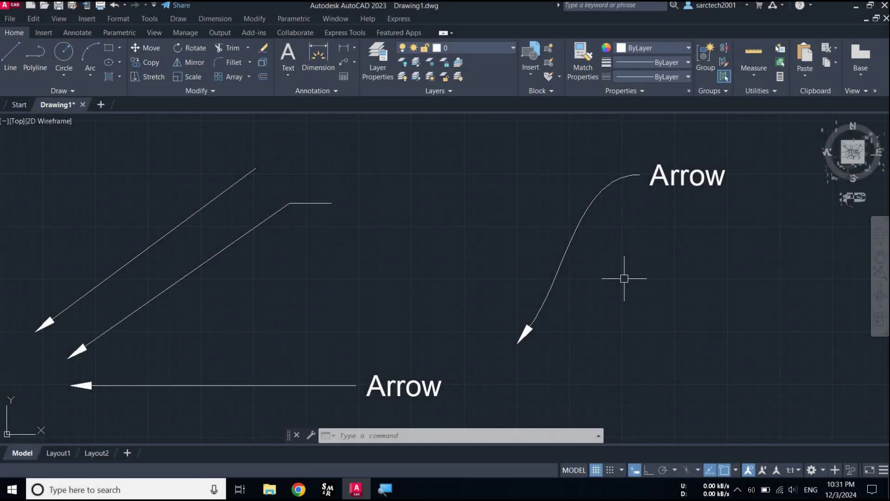